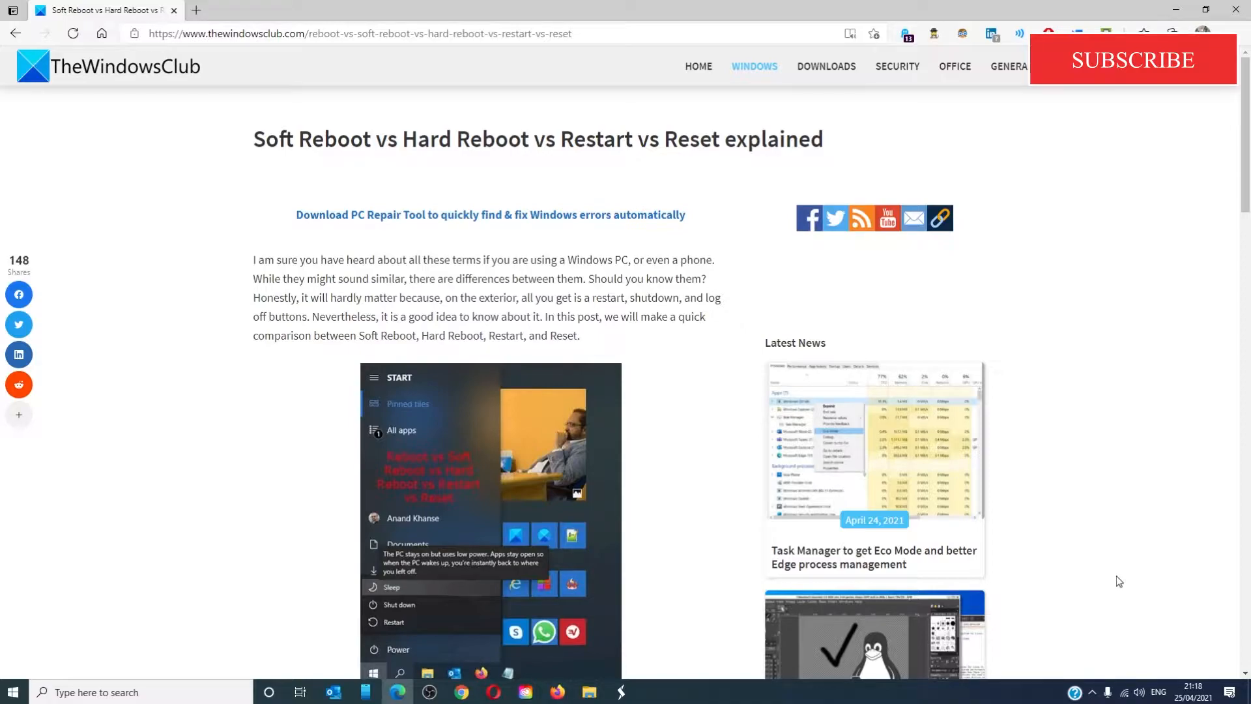
- Minimize the browser window showing the Soft Reboot vs Hard Reboot article
click(1177, 15)
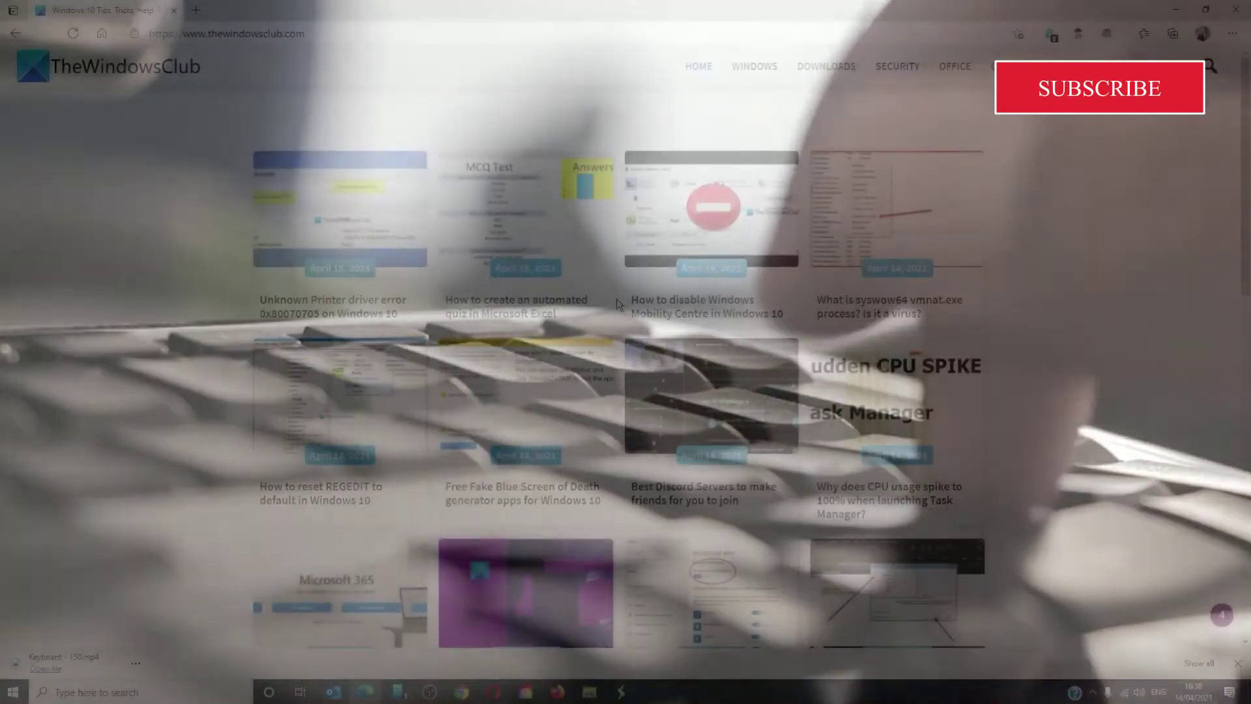
scroll(617, 299, down, 3)
scroll(617, 298, down, 3)
scroll(617, 298, down, 3)
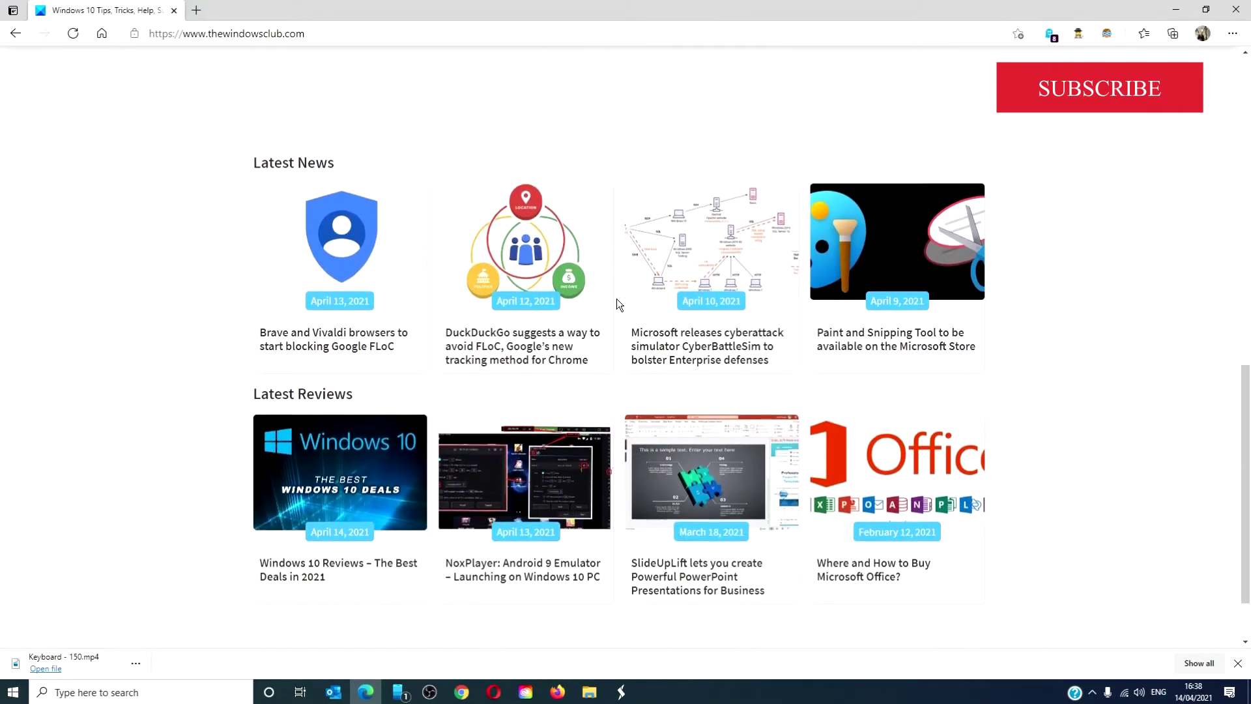
scroll(617, 298, down, 1)
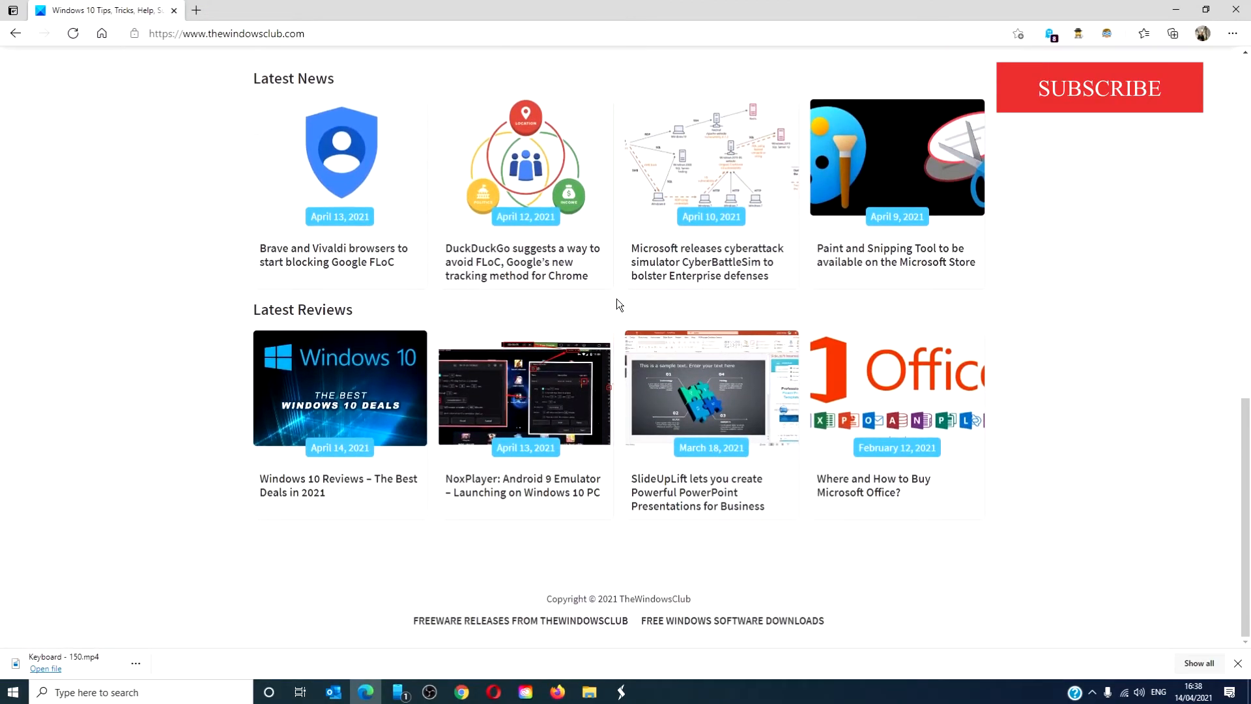
scroll(617, 299, up, 4)
scroll(617, 299, up, 2)
scroll(617, 299, up, 4)
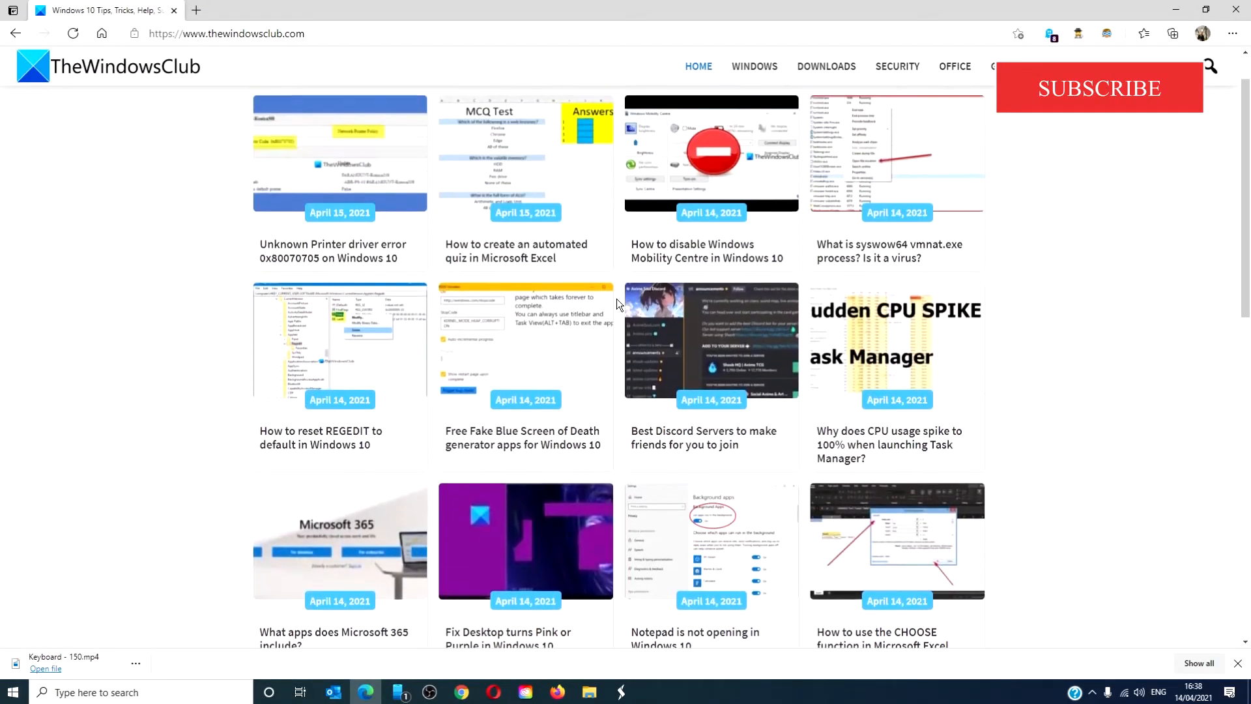
scroll(617, 298, up, 1)
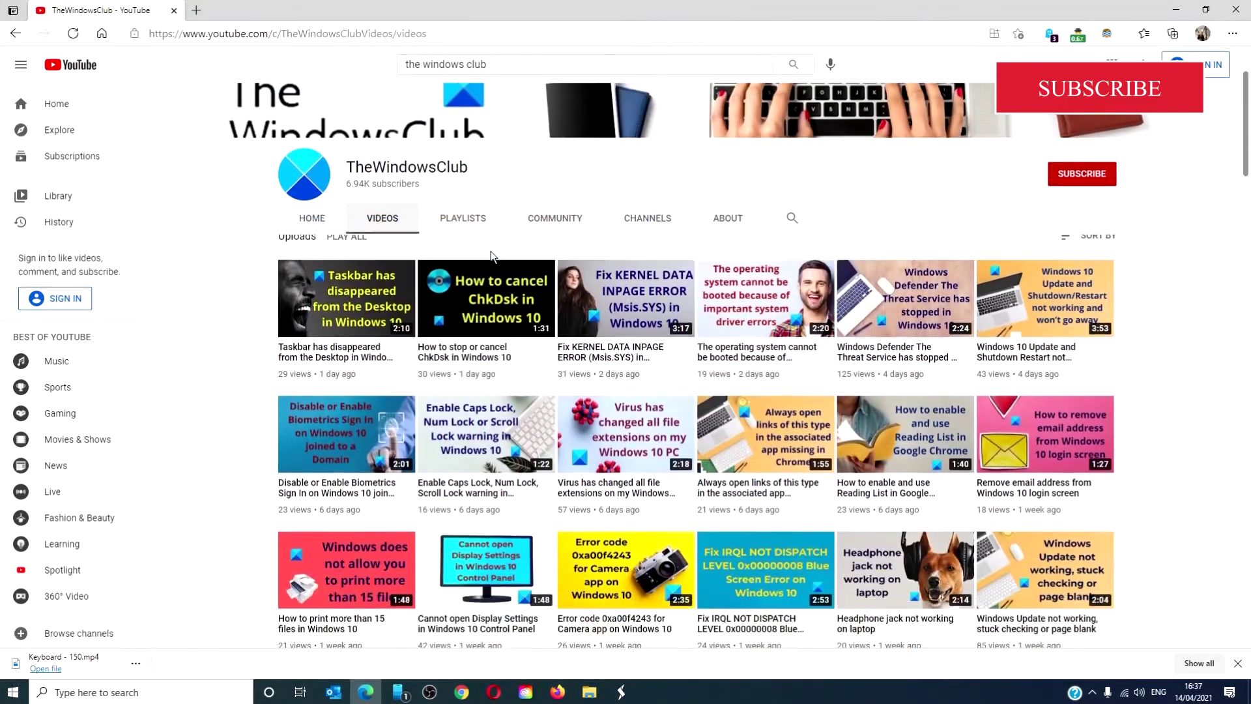
scroll(492, 252, down, 2)
scroll(491, 254, down, 3)
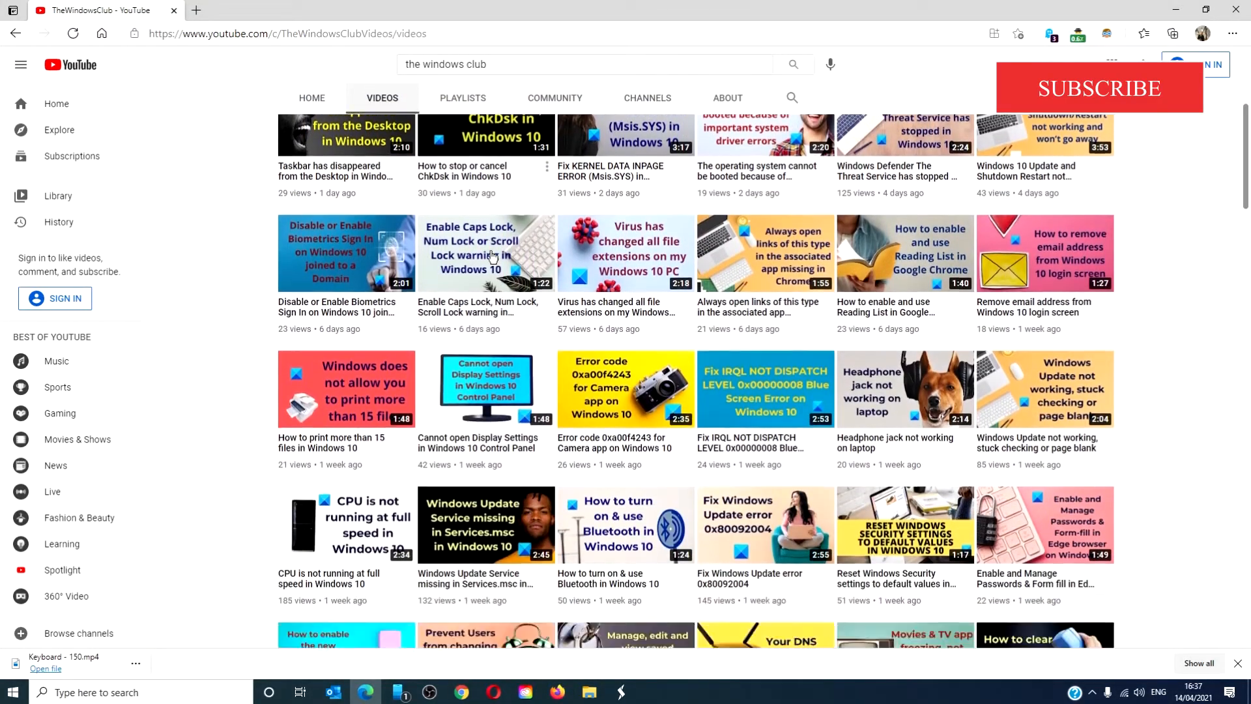
scroll(491, 254, down, 3)
scroll(491, 255, down, 3)
scroll(490, 254, down, 2)
scroll(491, 254, down, 3)
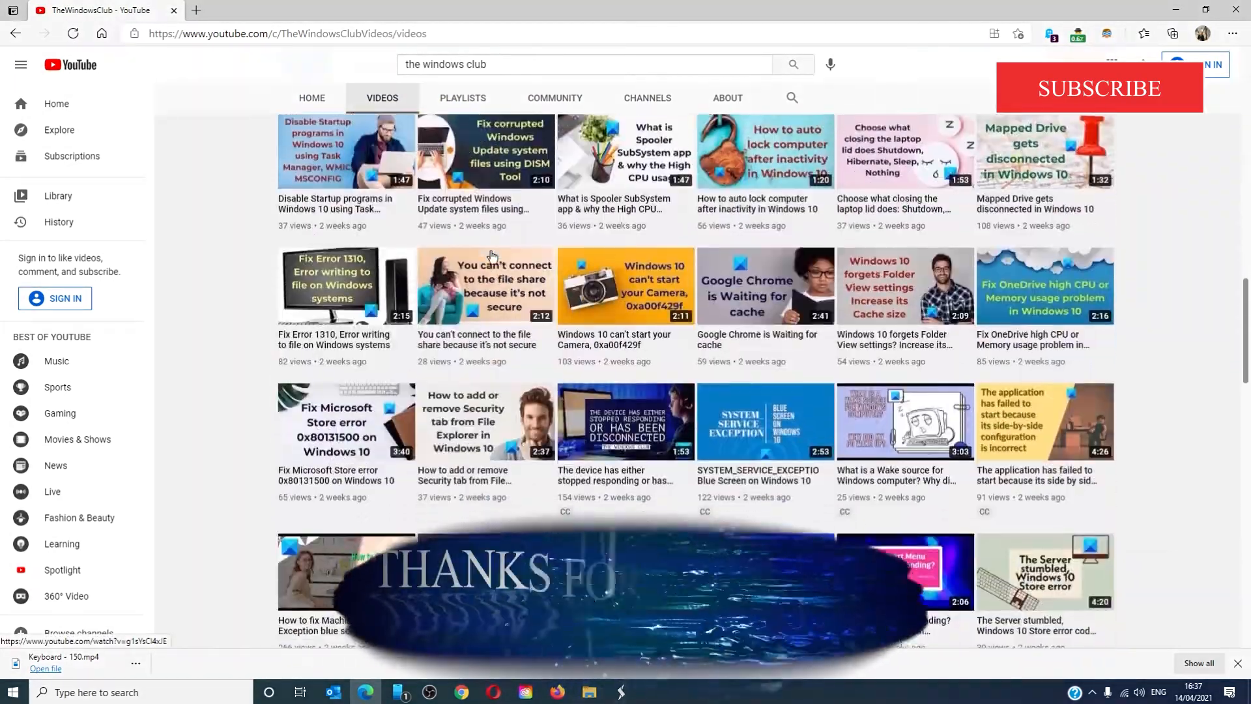
scroll(491, 255, up, 3)
scroll(491, 254, up, 3)
scroll(491, 251, up, 3)
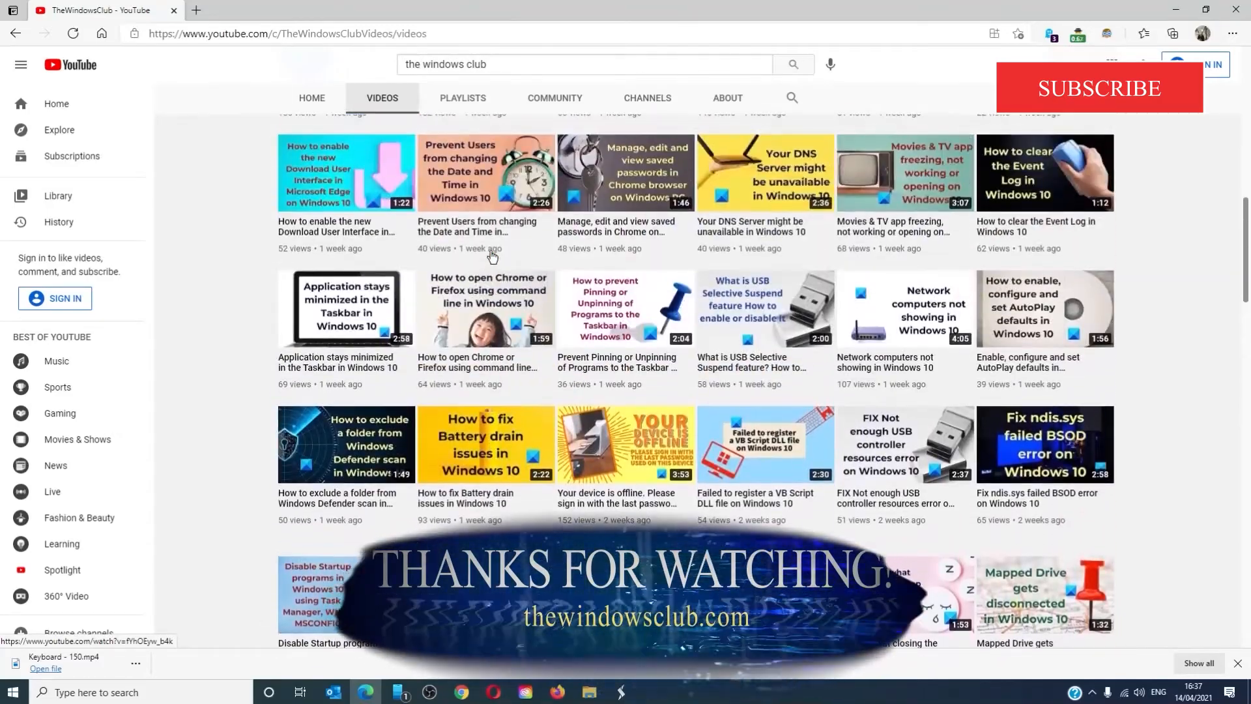
scroll(491, 252, up, 3)
scroll(491, 252, up, 3)
scroll(491, 251, up, 2)
scroll(491, 254, up, 3)
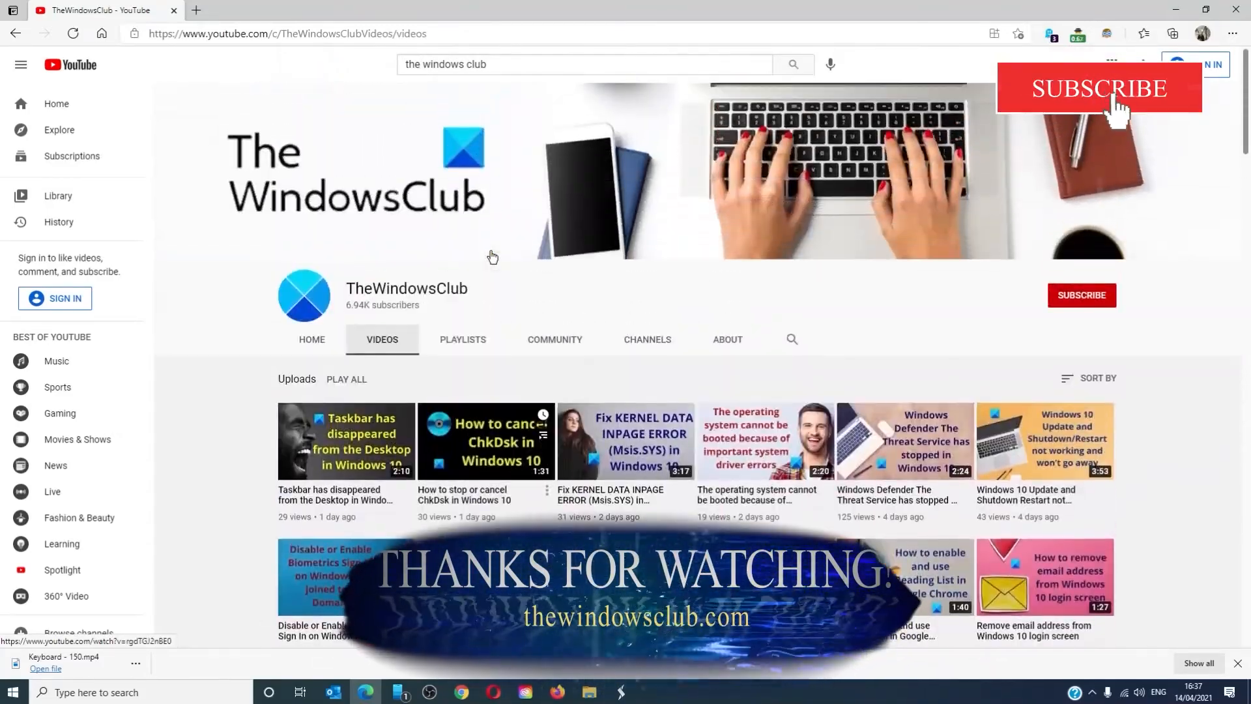